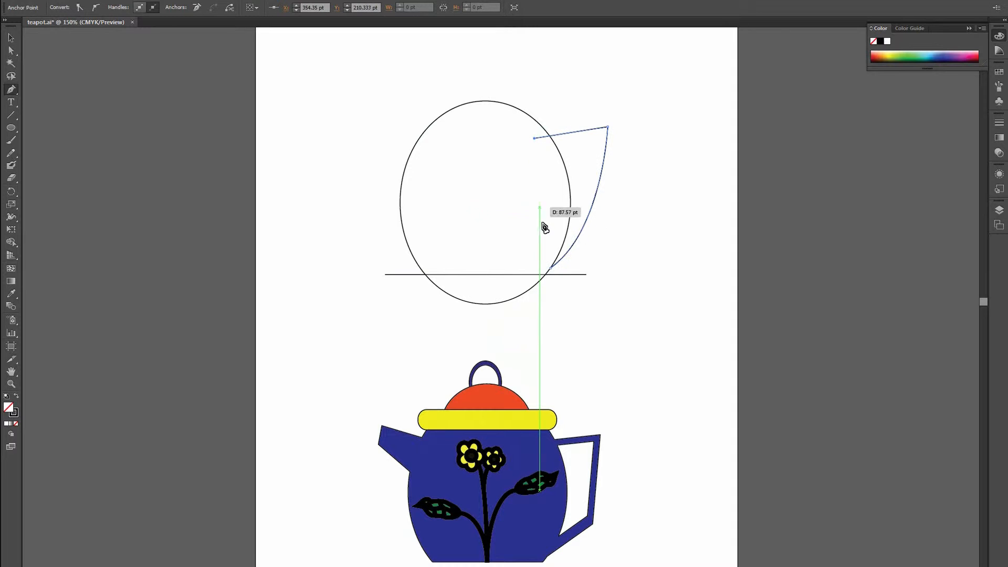
Close the handle outline, then paste a copy scaled to about 77 × 148 pt inside it as the handle's inner edge
left_click(550, 271)
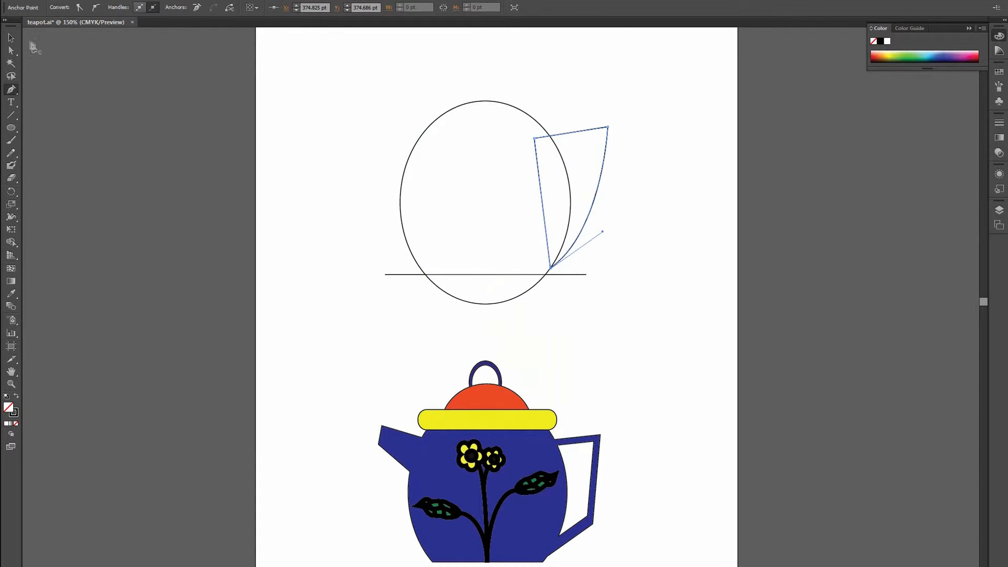
left_click(11, 38)
key("ctrl+v")
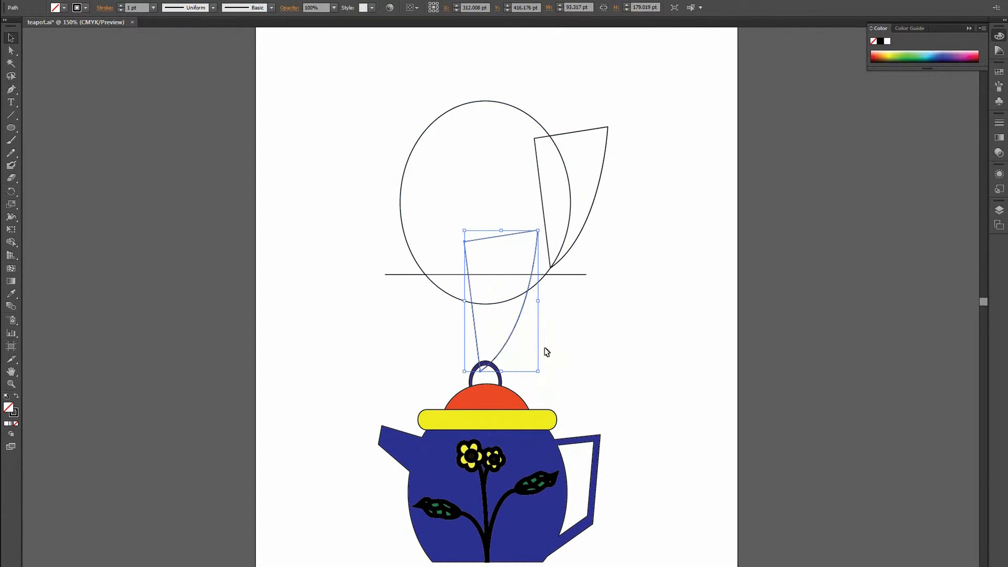
left_click_drag(538, 371, 529, 345)
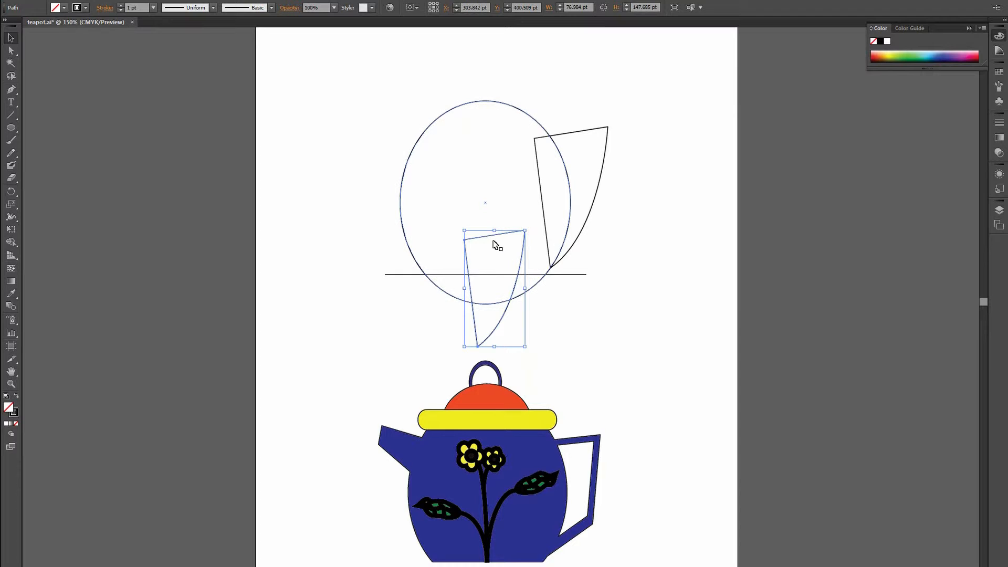
left_click_drag(490, 236, 571, 146)
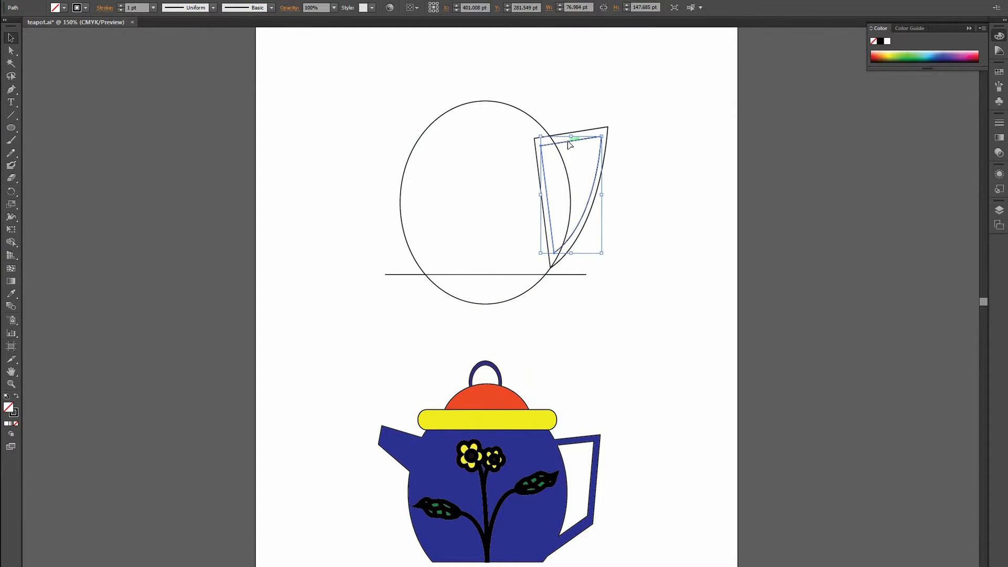
Draw a closed four-sided spout with the Pen tool, overlapping the upper side of the body ellipse opposite the handle
left_click(10, 88)
left_click(434, 152)
left_click(358, 136)
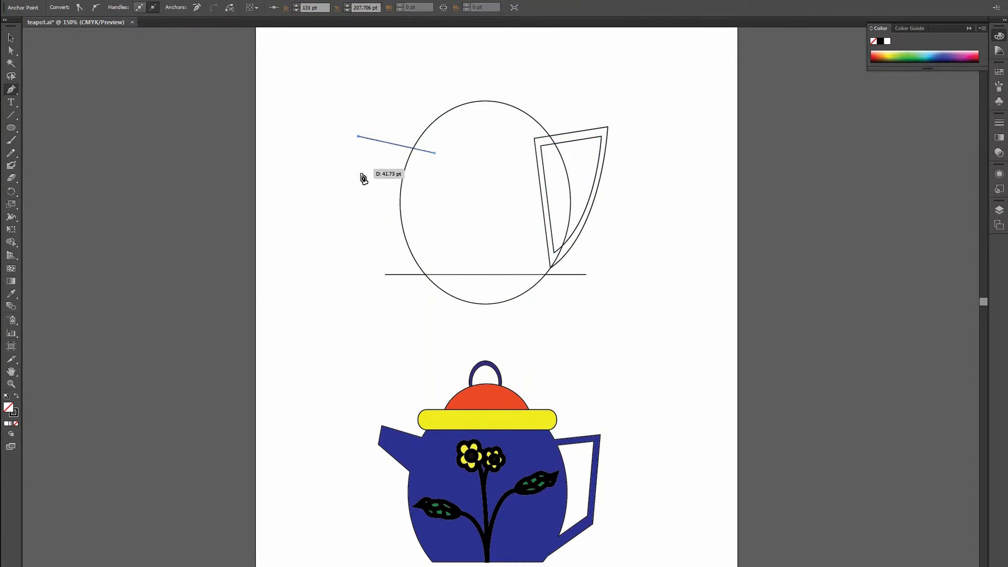
left_click(358, 160)
left_click(414, 197)
left_click(435, 153)
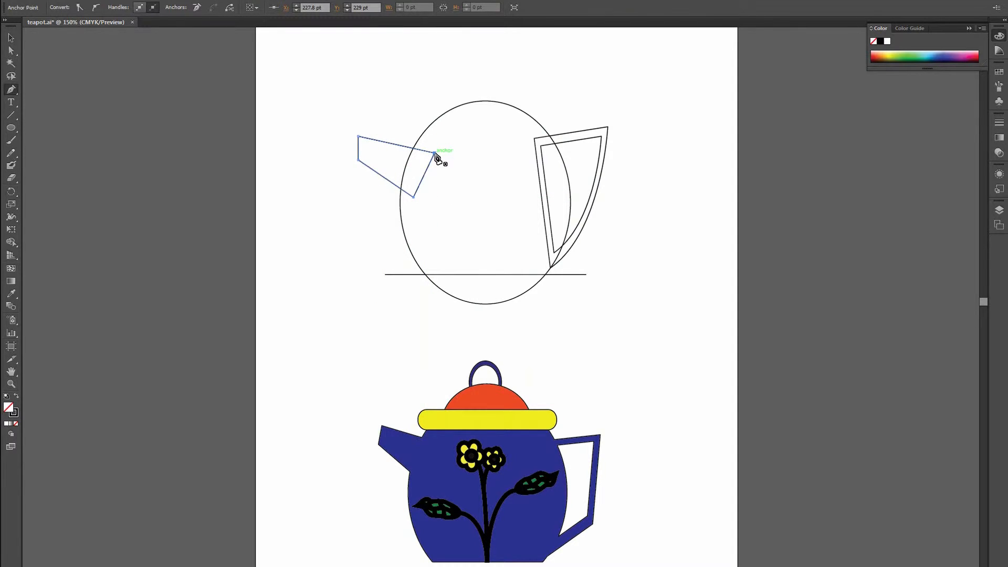
Draw a rounded rectangle as the lid rim across the upper body, about 176 × 26 pt, and centre it on the ellipse
left_click(11, 127)
left_click_drag(546, 131, 403, 111)
left_click(10, 39)
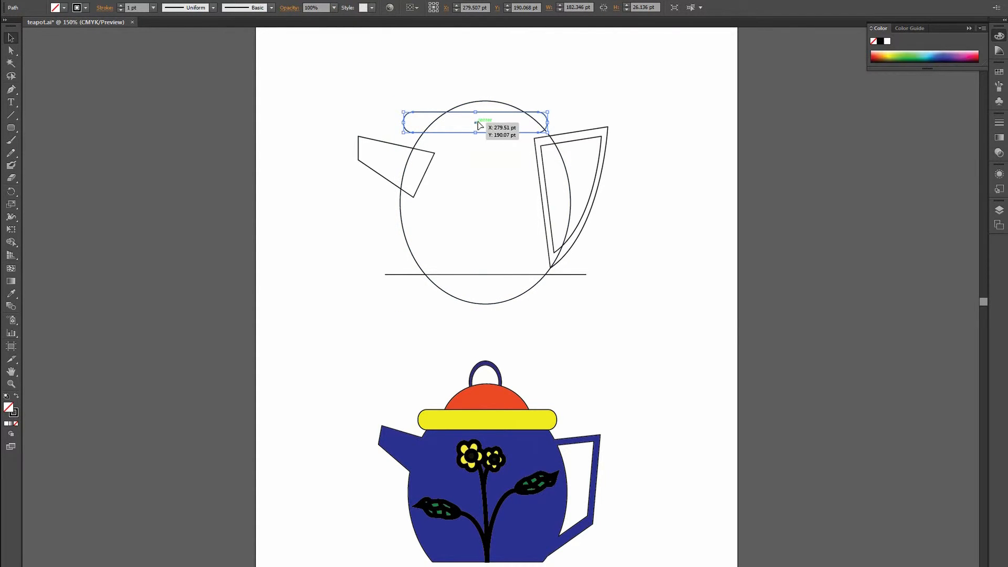
left_click_drag(477, 122, 484, 122)
left_click_drag(410, 122, 416, 123)
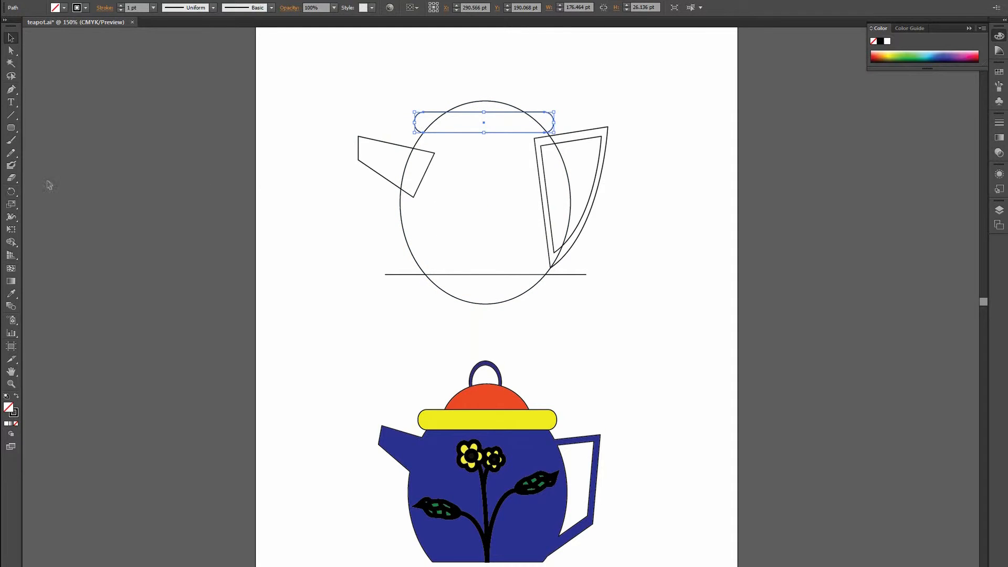
Add an ellipse for the lid dome, about 100 × 77 pt, and centre it over the rim
key("l")
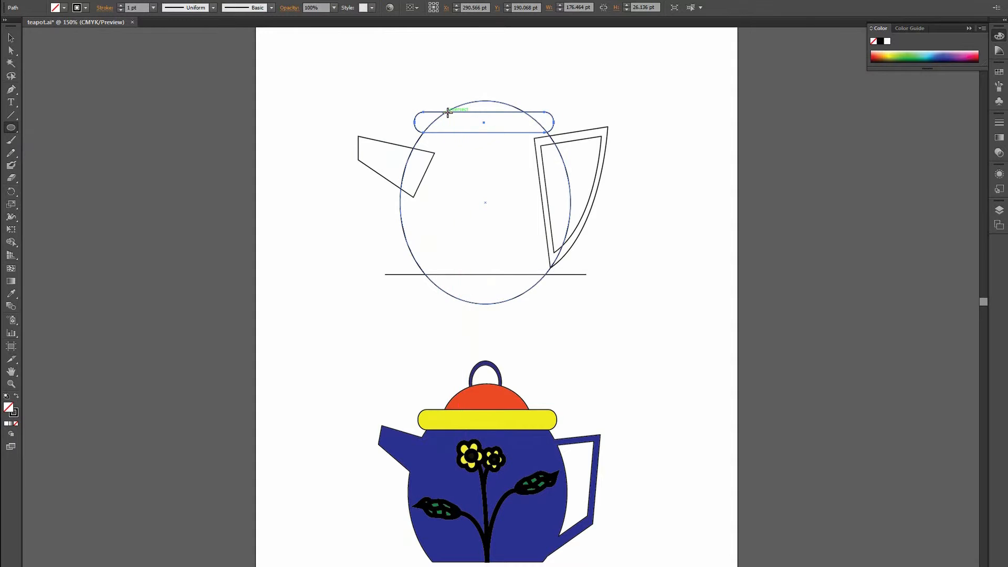
left_click_drag(446, 112, 531, 172)
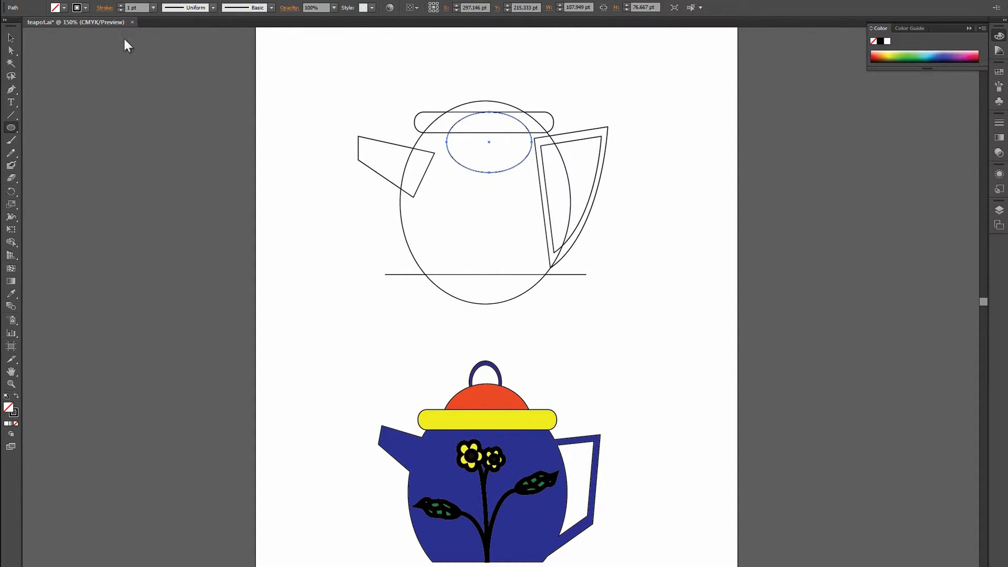
left_click(7, 39)
left_click_drag(489, 145, 525, 122)
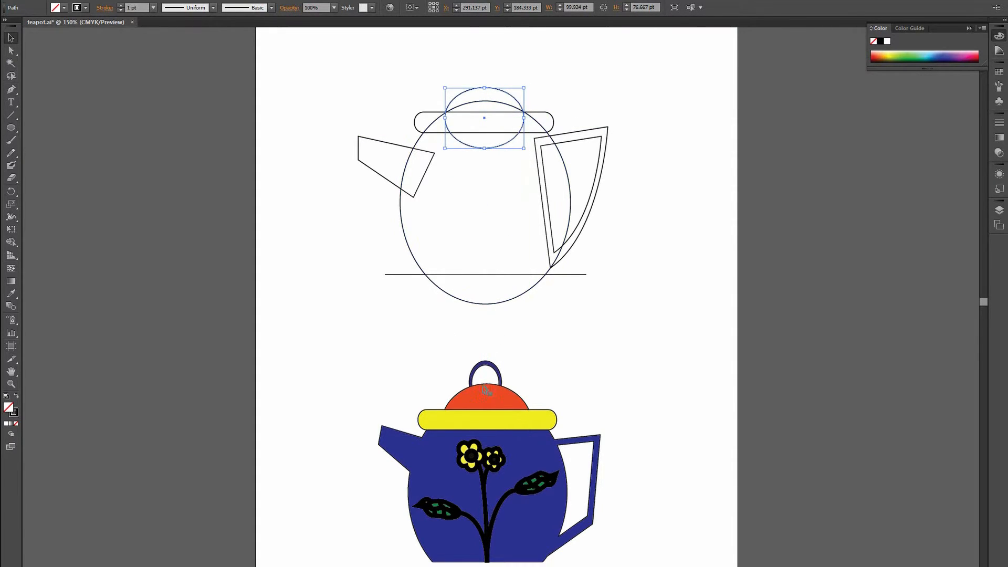
Draw a knob ellipse about 38 × 61 pt above the dome and place a copy about 34 × 54 pt inside it
left_click(11, 127)
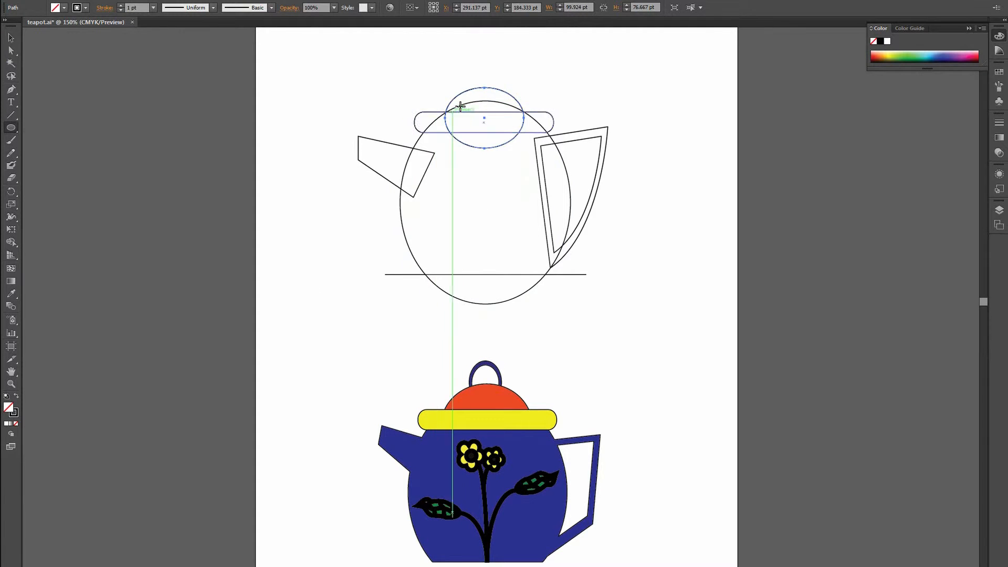
mouse_move(471, 101)
left_mouse_down()
mouse_move(501, 76)
mouse_move(499, 54)
left_mouse_up()
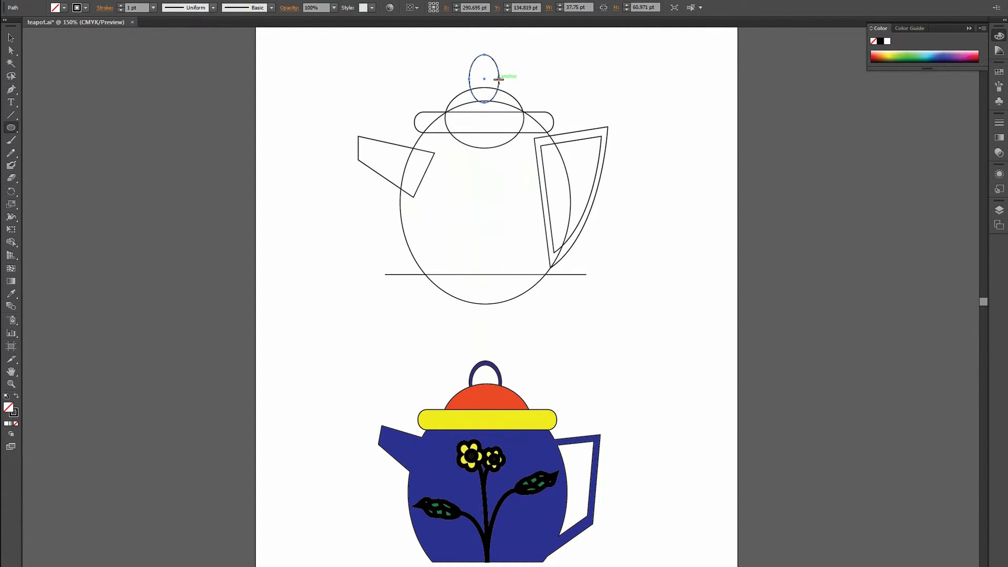
key("ctrl+c")
key("ctrl+v")
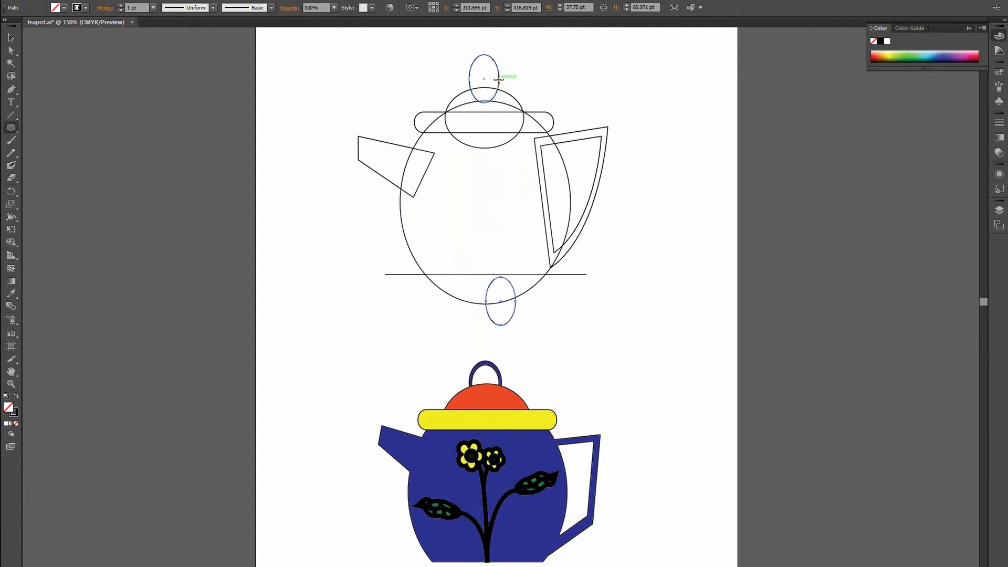
left_click(11, 38)
left_click_drag(515, 324, 512, 319)
left_click_drag(498, 254, 483, 84)
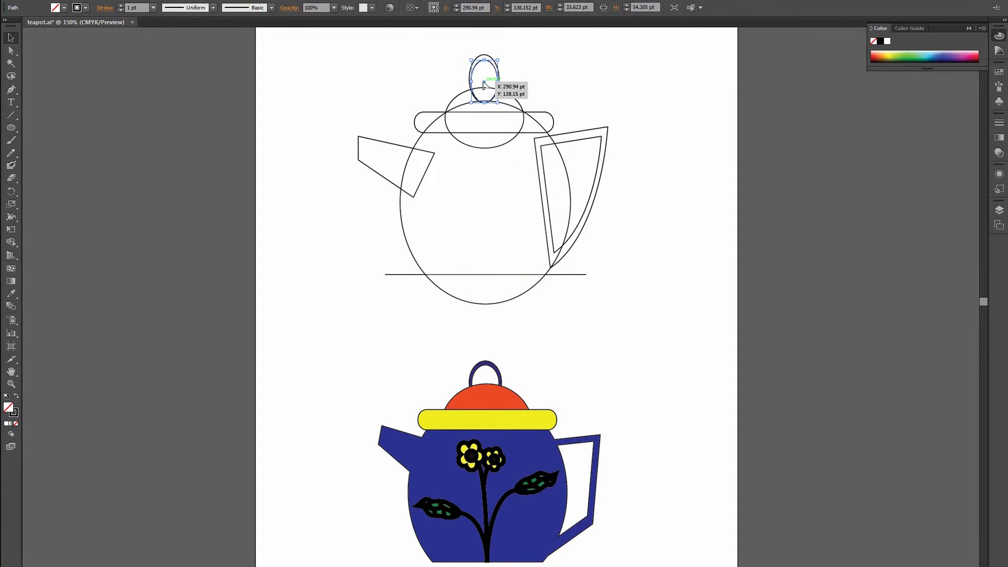
Select all the teapot outlines and use Shape Builder to remove everything below the base line and the spout and dome overlaps within the body
left_click_drag(319, 42, 671, 314)
left_click(11, 242)
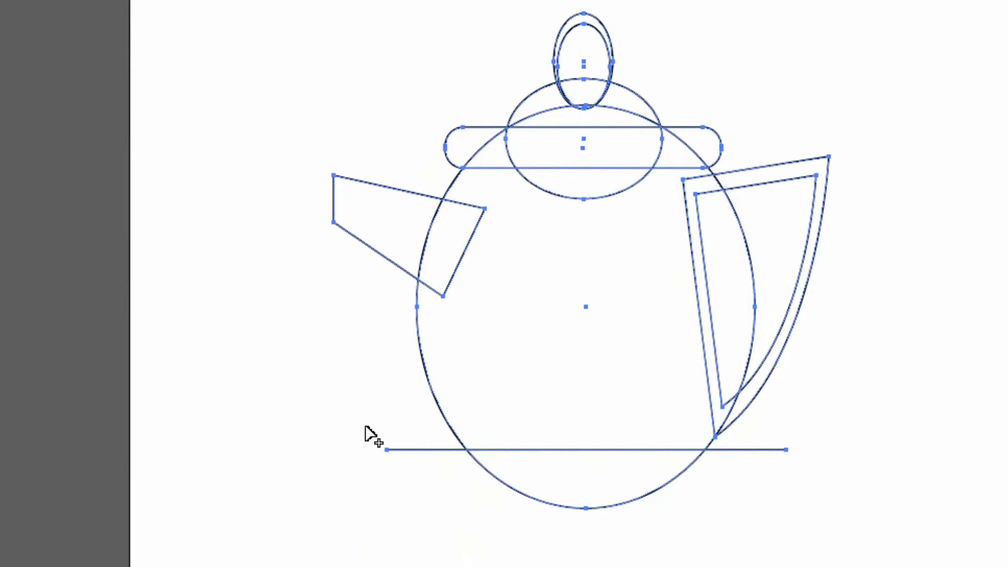
mouse_move(386, 412)
left_mouse_down()
mouse_move(461, 506)
mouse_move(735, 512)
mouse_move(736, 503)
left_mouse_up()
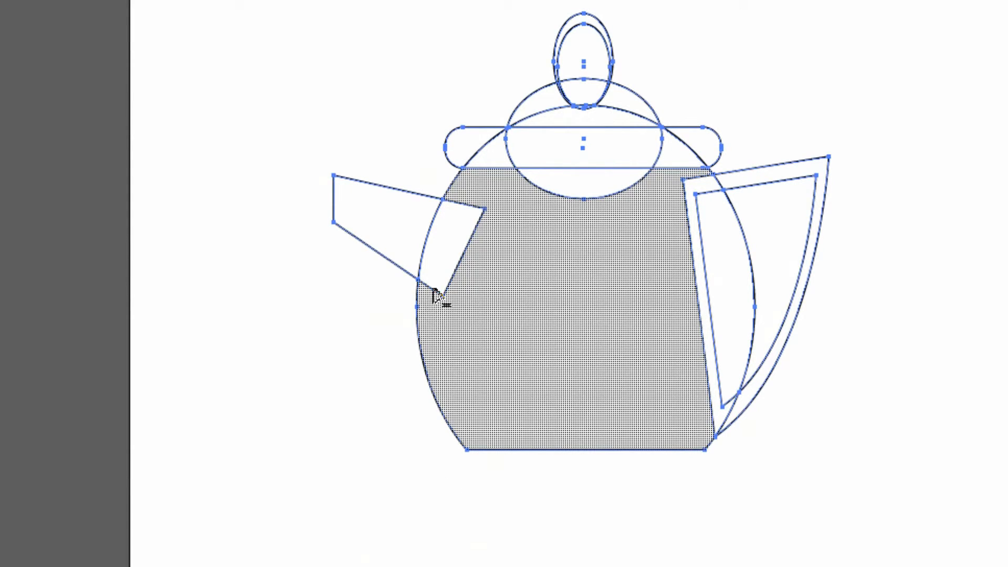
left_click(435, 296)
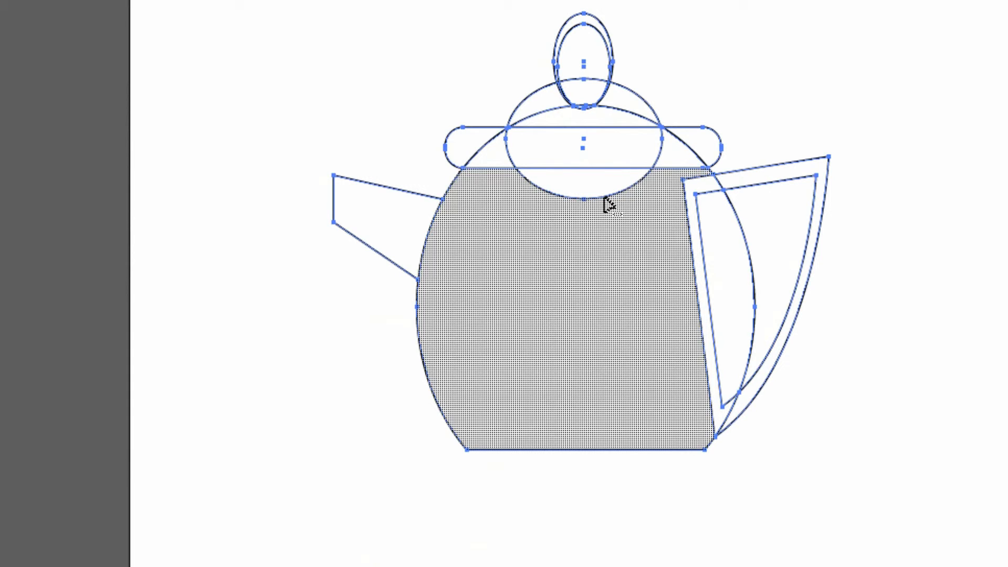
left_click(605, 199, "alt")
Clear the leftover body, dome and knob lines inside the rim and lid with Shape Builder
mouse_move(514, 152)
left_mouse_down()
mouse_move(685, 157)
mouse_move(646, 153)
left_mouse_up()
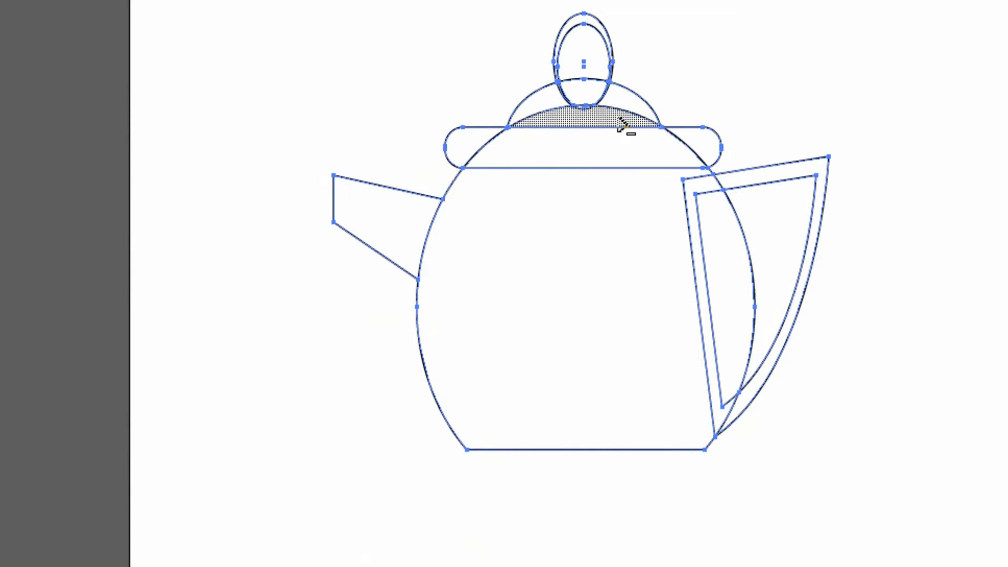
mouse_move(544, 120)
left_mouse_down()
mouse_move(564, 122)
mouse_move(560, 98)
mouse_move(596, 99)
mouse_move(603, 117)
mouse_move(581, 103)
mouse_move(585, 121)
left_mouse_up()
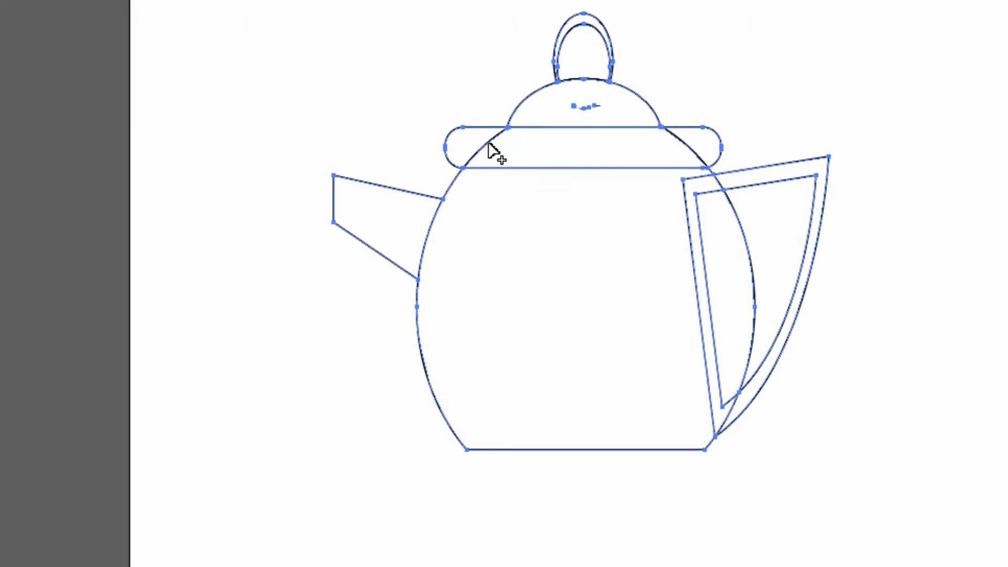
mouse_move(483, 157)
left_mouse_down()
mouse_move(692, 156)
mouse_move(689, 148)
mouse_move(695, 178)
left_mouse_up()
Clear the handle lines crossing the body and merge the spout, body and handle into one shape with Shape Builder
mouse_move(693, 220)
left_mouse_down()
mouse_move(704, 227)
mouse_move(634, 299)
mouse_move(703, 411)
left_mouse_up()
left_click(727, 420, "alt")
left_click(720, 191, "alt")
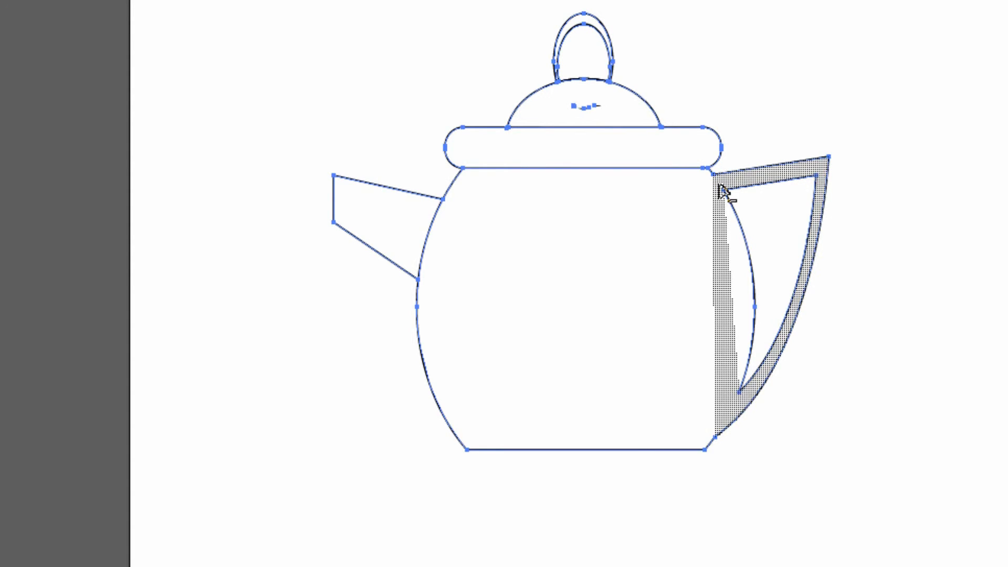
mouse_move(428, 252)
left_mouse_down()
mouse_move(518, 282)
mouse_move(596, 162)
left_mouse_up()
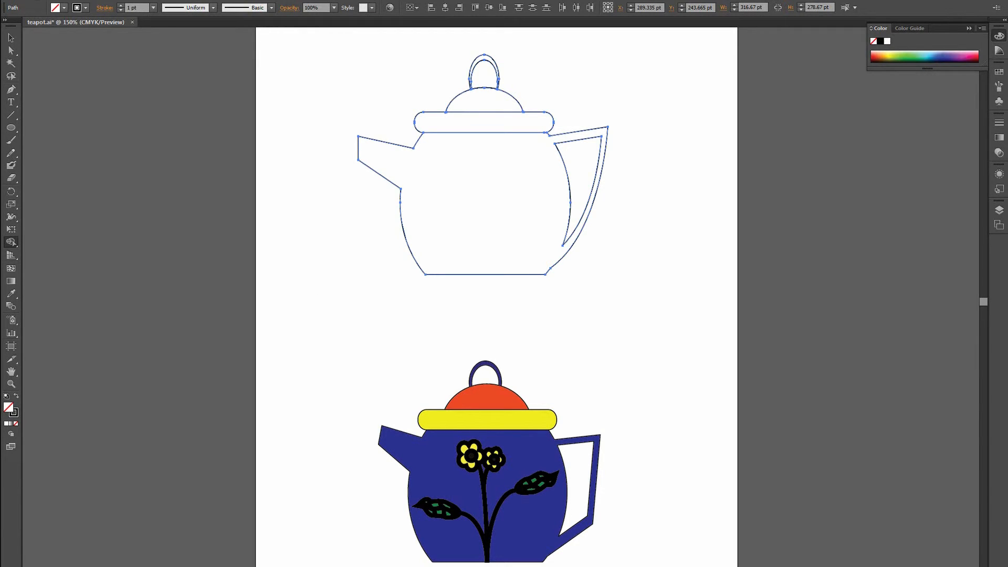
Open the recent file Flower design.ai and select the entire flower drawing for copying
left_click(33, 1)
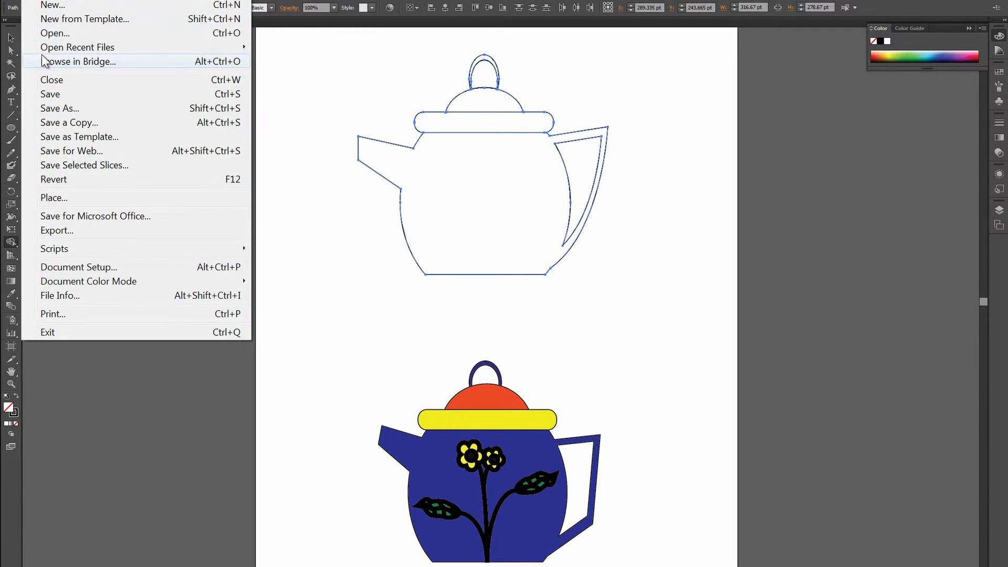
mouse_move(66, 48)
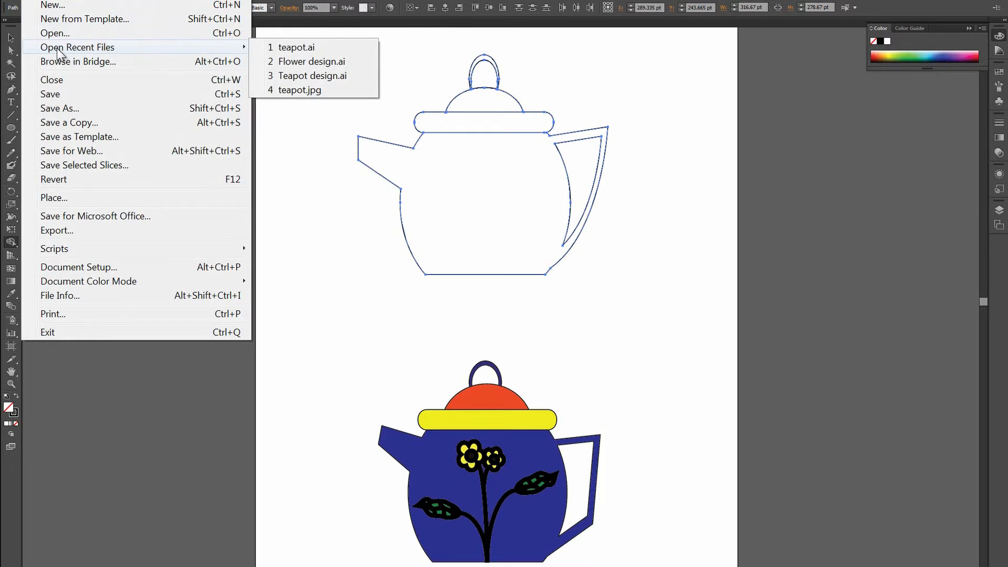
left_click(324, 62)
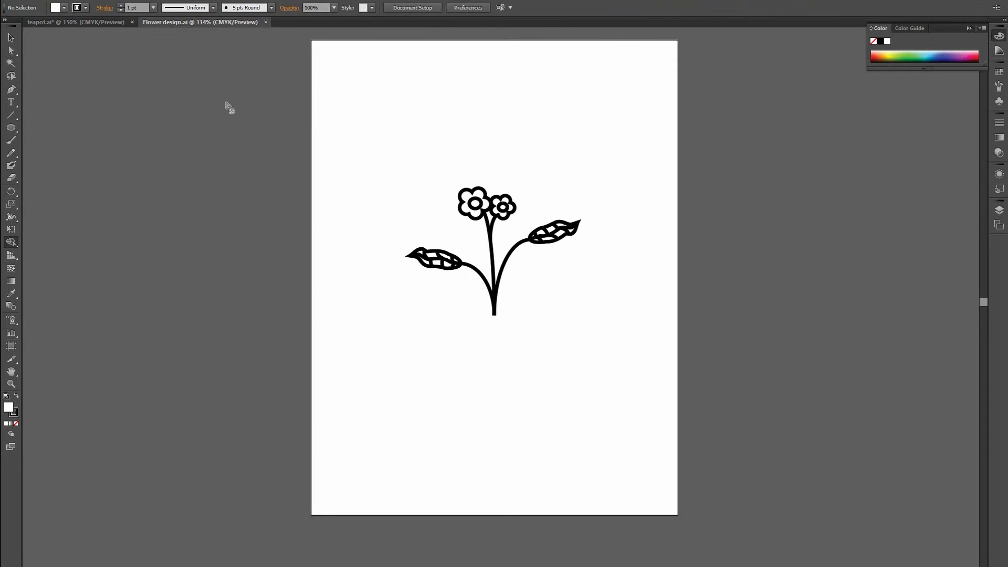
left_click_drag(376, 126, 599, 340)
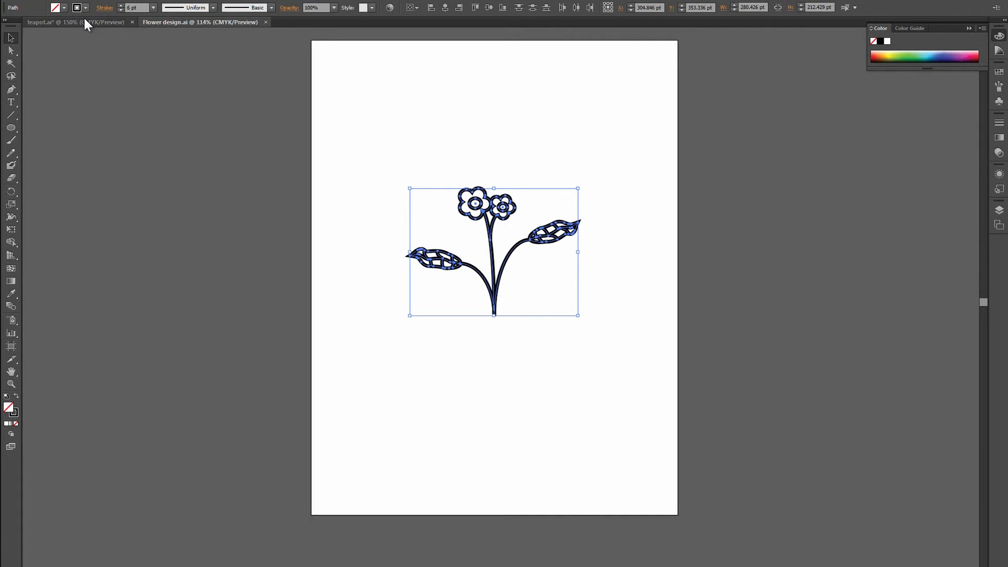
Paste the flower into teapot.ai, scale it to about 191 × 144 pt and centre it on the teapot body
left_click(81, 22)
key("ctrl+v")
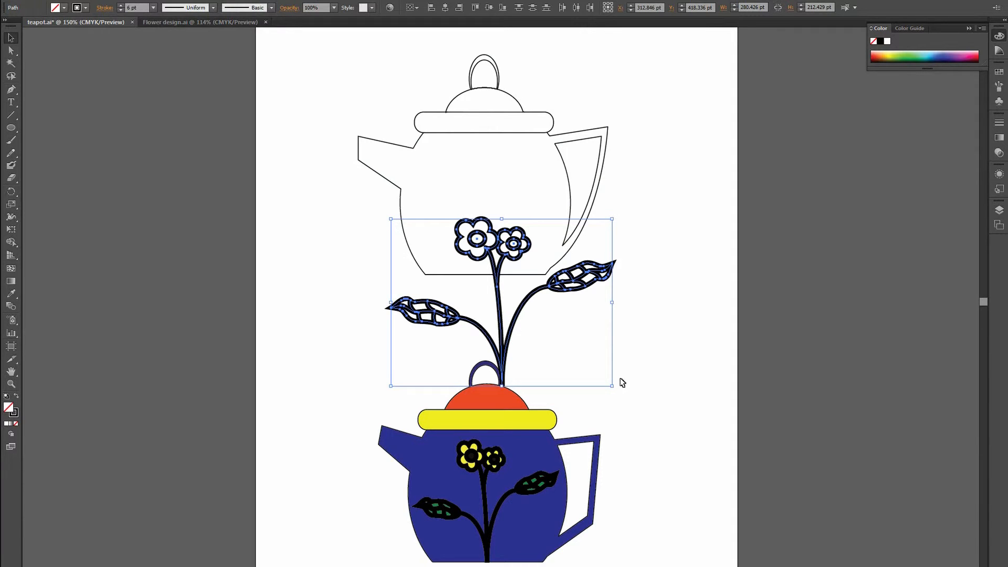
left_click_drag(611, 385, 565, 325)
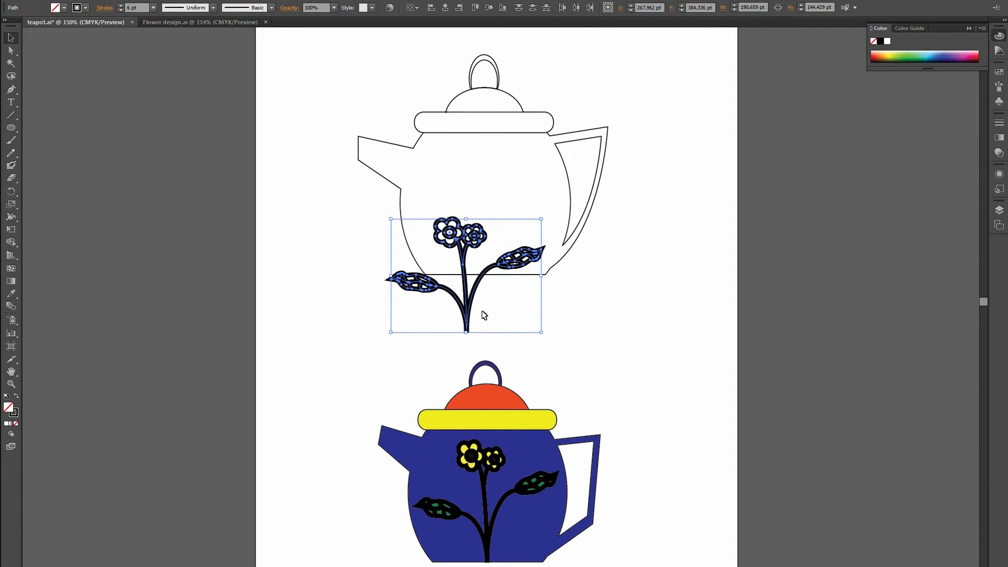
left_click_drag(465, 264, 483, 204)
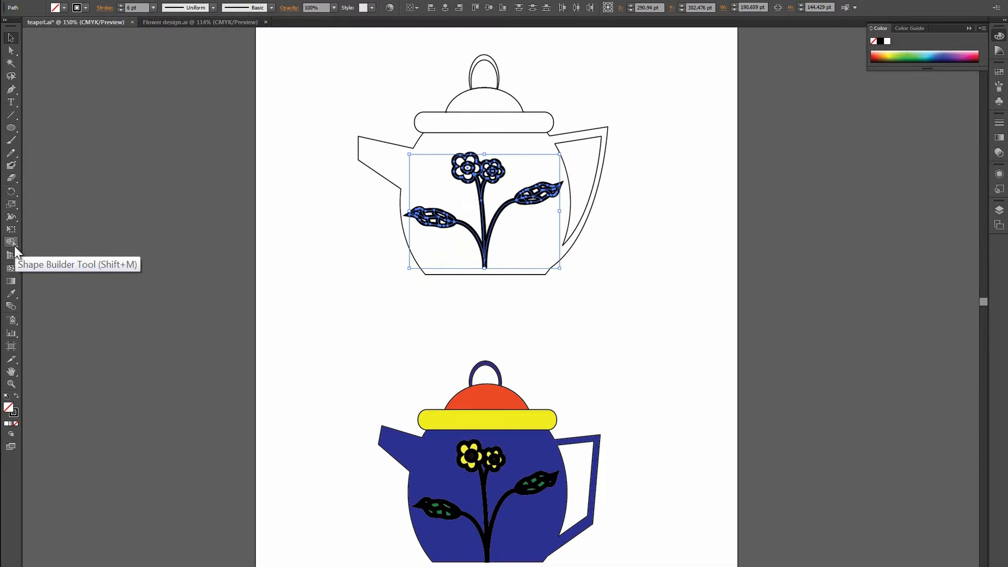
Select the whole outlined teapot together with its flower and enlarge the colour spectrum
key("k")
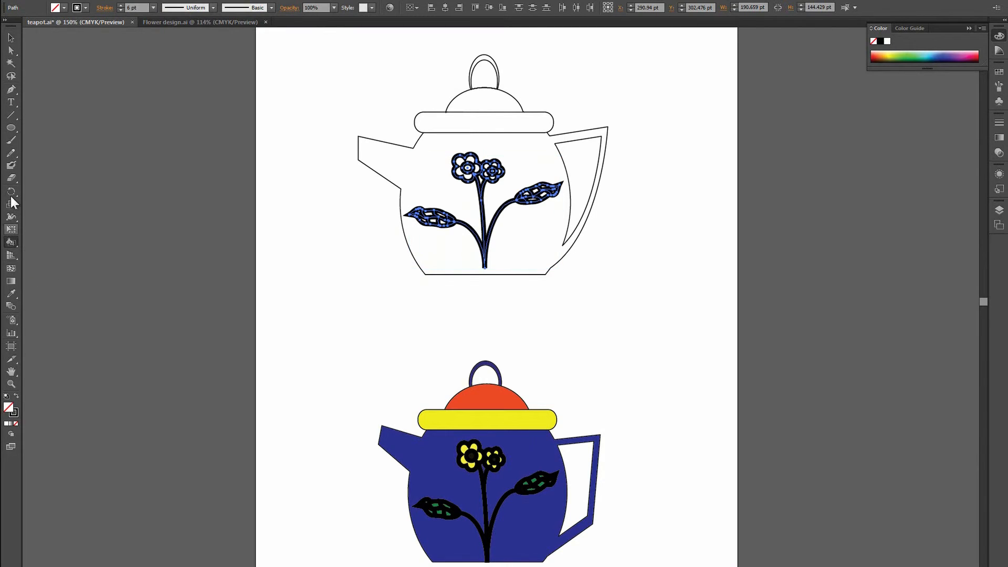
left_click(12, 40)
left_click_drag(338, 56, 697, 318)
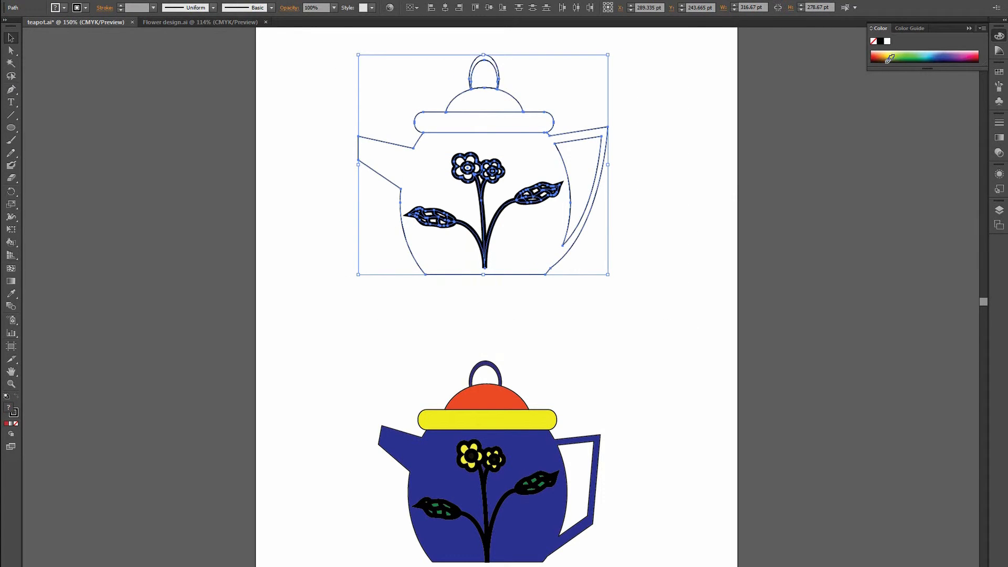
left_click_drag(927, 68, 932, 234)
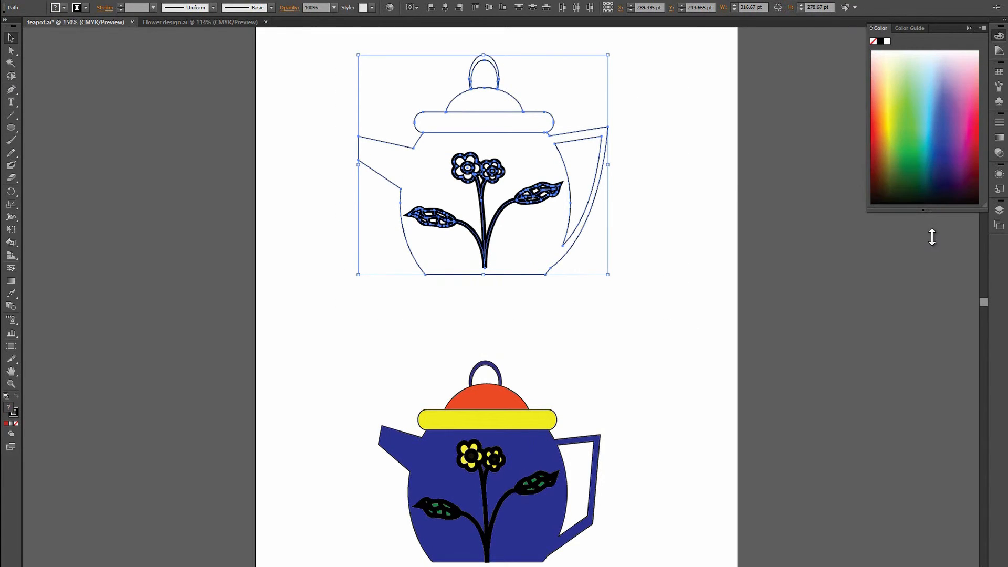
Fill all sections of the teapot's body, spout and handle with orange using the Live Paint Bucket
left_click(11, 242)
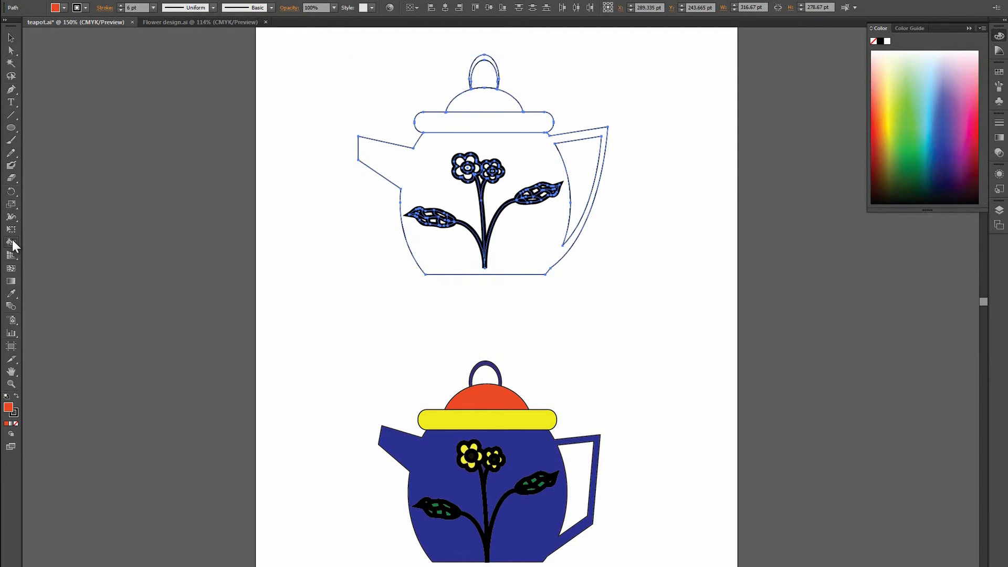
left_click(401, 171)
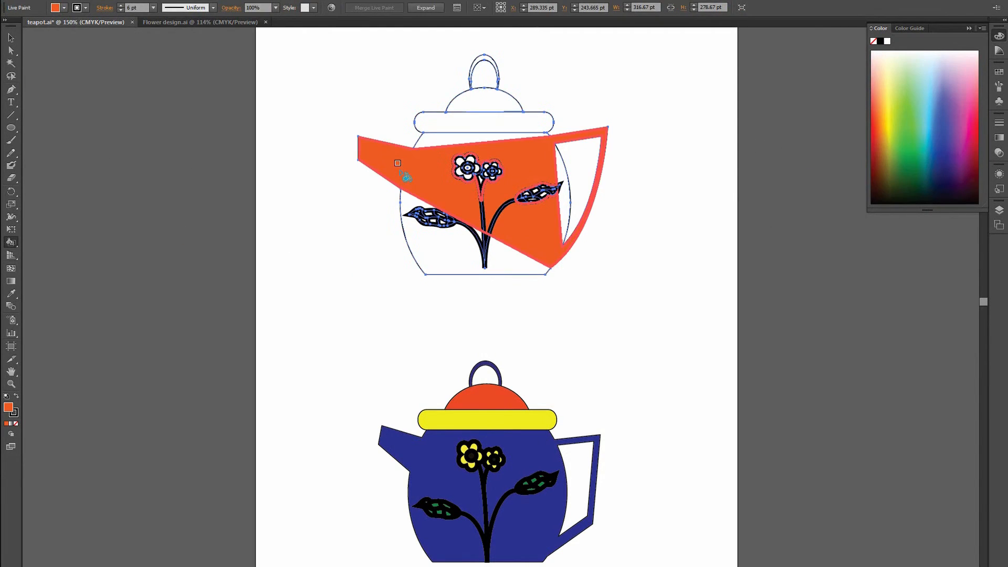
left_click(448, 266)
left_click(479, 238)
left_click(567, 205)
left_click(443, 142)
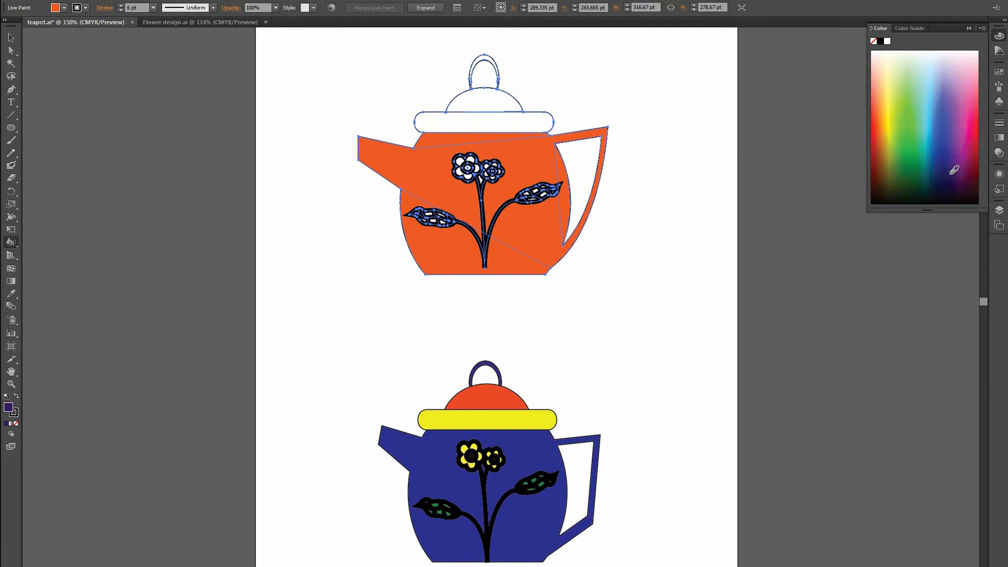
Fill the teapot lid's rim with dark purple, its dome with yellow and its looped handle with dark blue
left_click(486, 124)
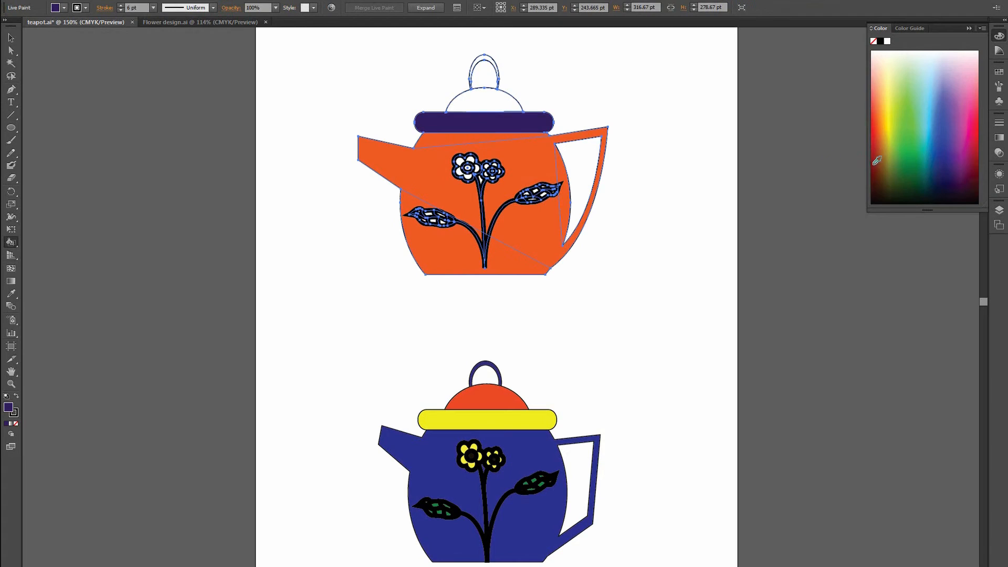
left_click(892, 101)
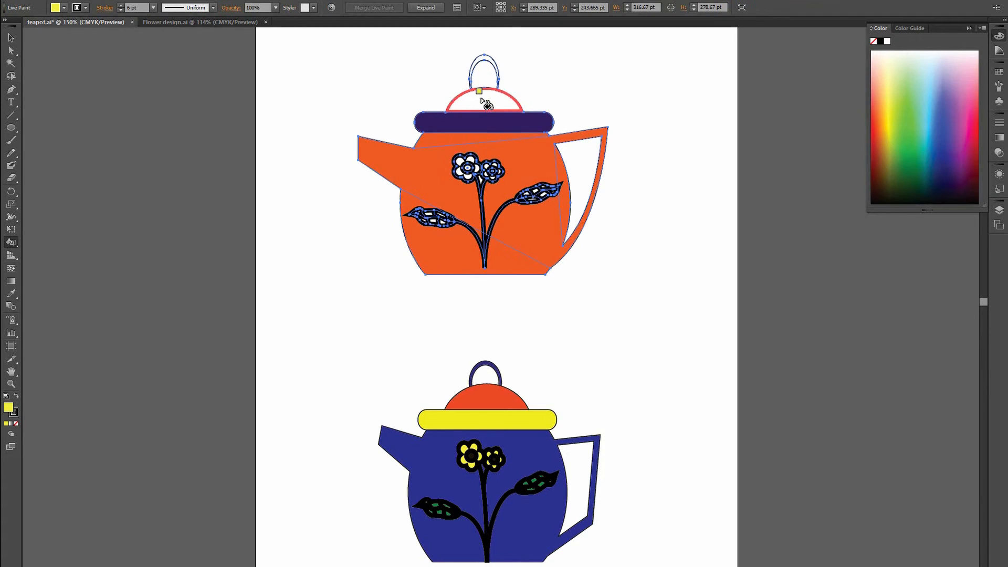
left_click(485, 99)
left_click(949, 164)
left_click(474, 62)
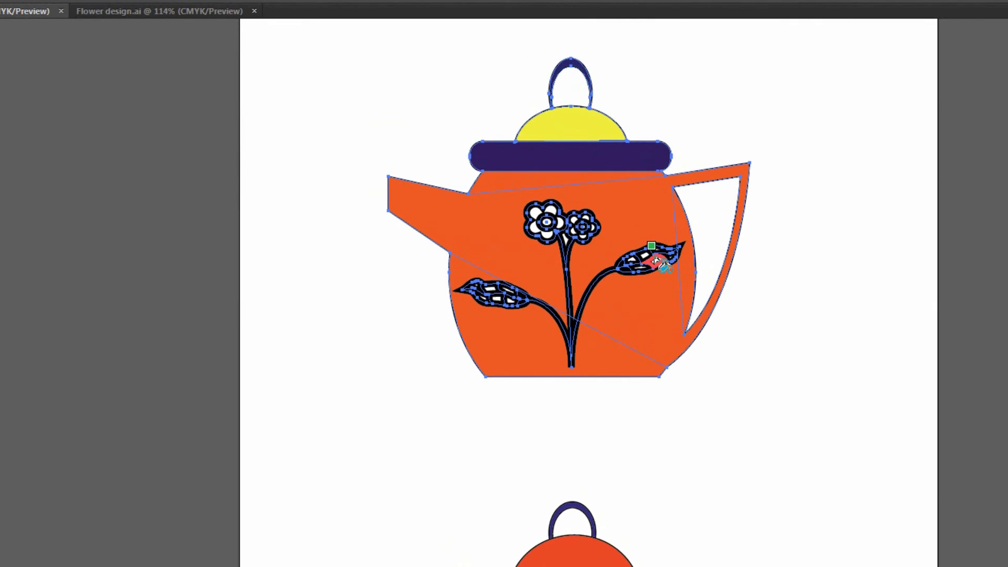
Fill the white sections inside both leaves of the flower design with green
left_click(645, 256)
left_click(631, 260)
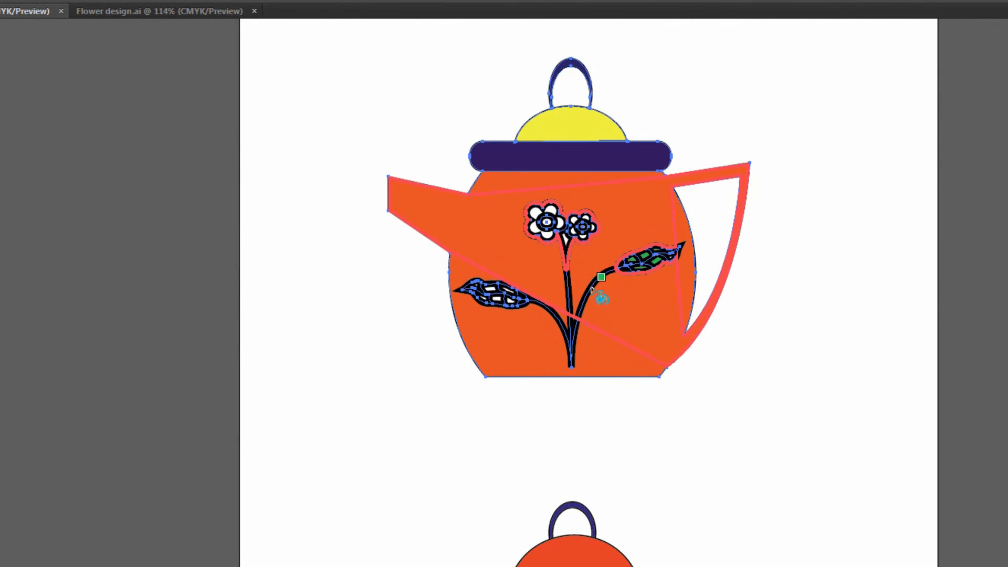
left_click(496, 299)
left_click(511, 300)
left_click(481, 298)
left_click(489, 288)
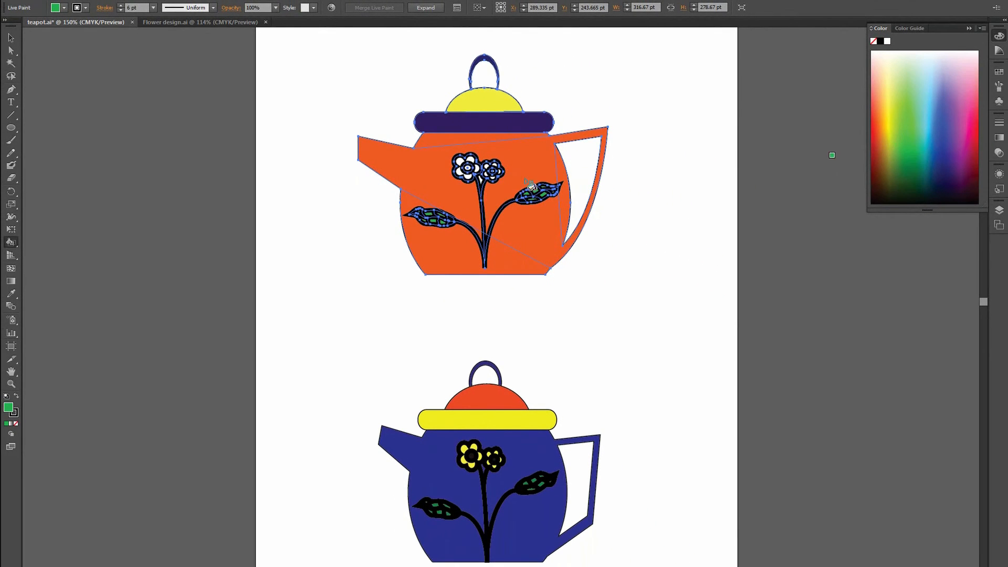
Fill the small stem gap below the blossoms with yellow-orange and the petals of both flowers with dark purple
left_click(884, 124)
left_click(968, 157)
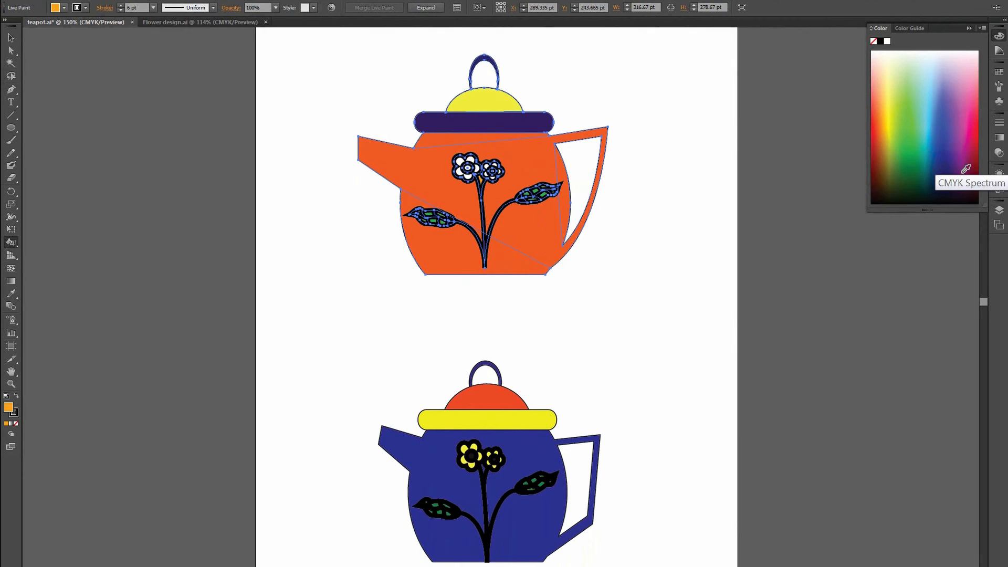
left_click(468, 178)
left_click(489, 171)
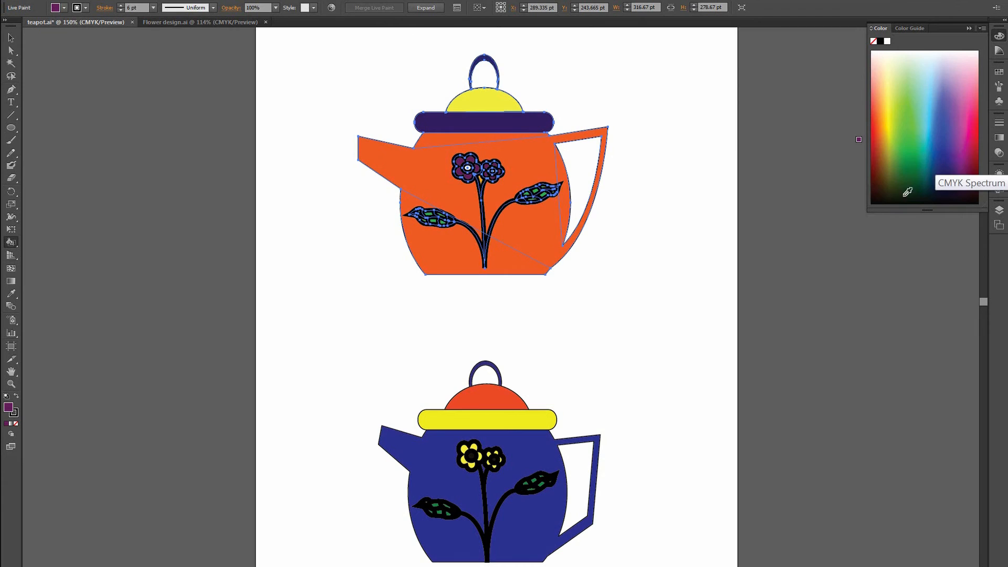
Fill the centres of both flowers with near-black and deselect the finished teapot
left_click(893, 194)
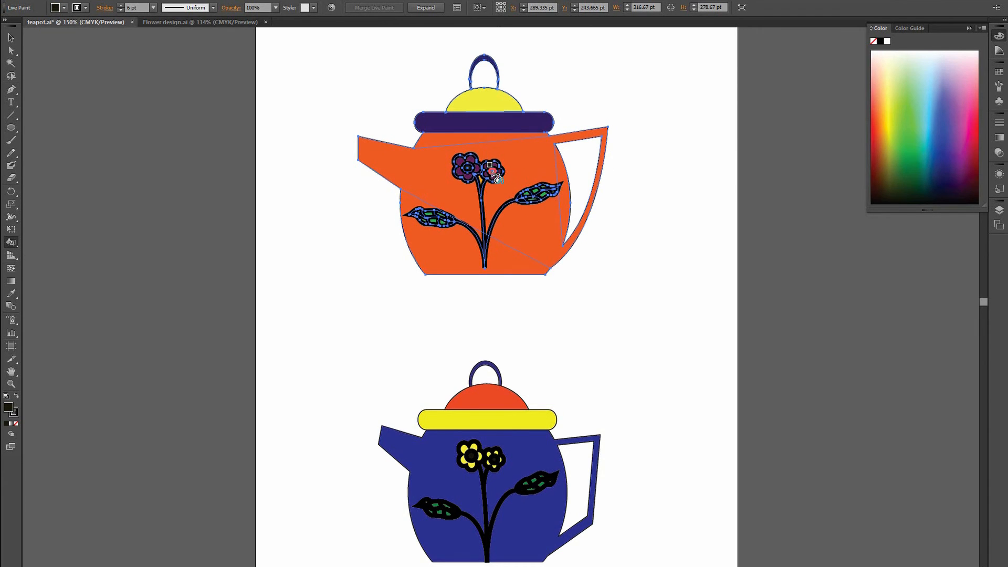
left_click(11, 36)
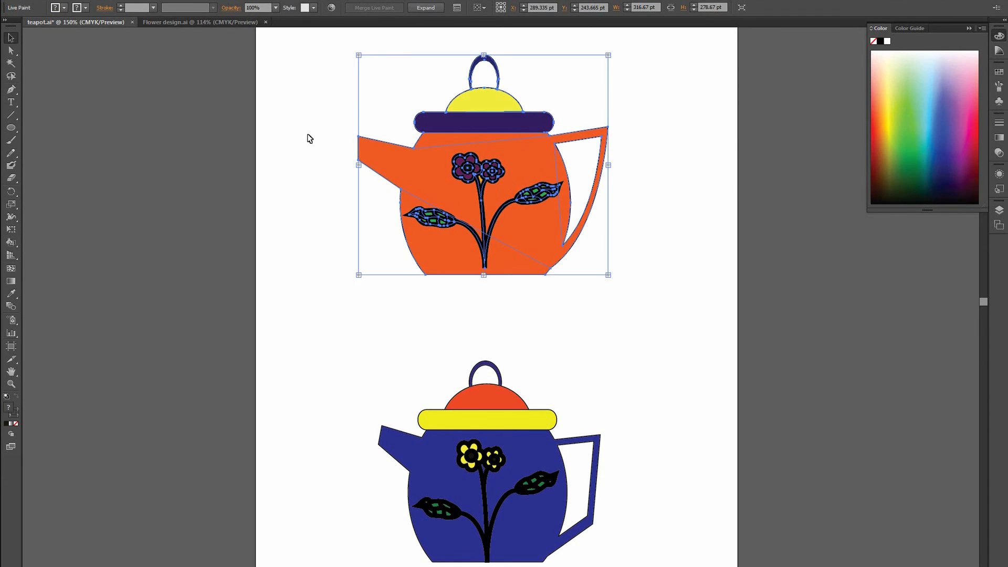
left_click(309, 138)
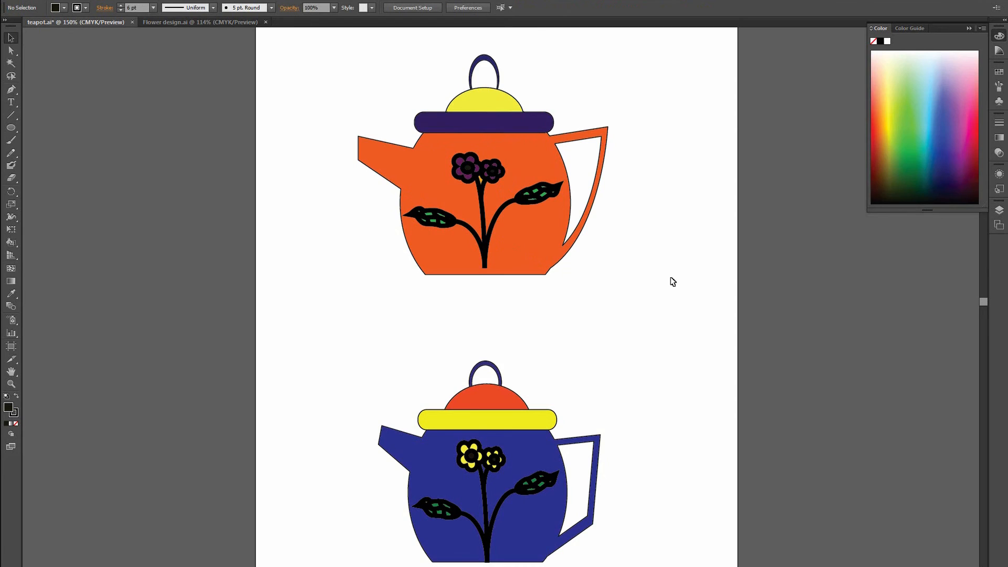